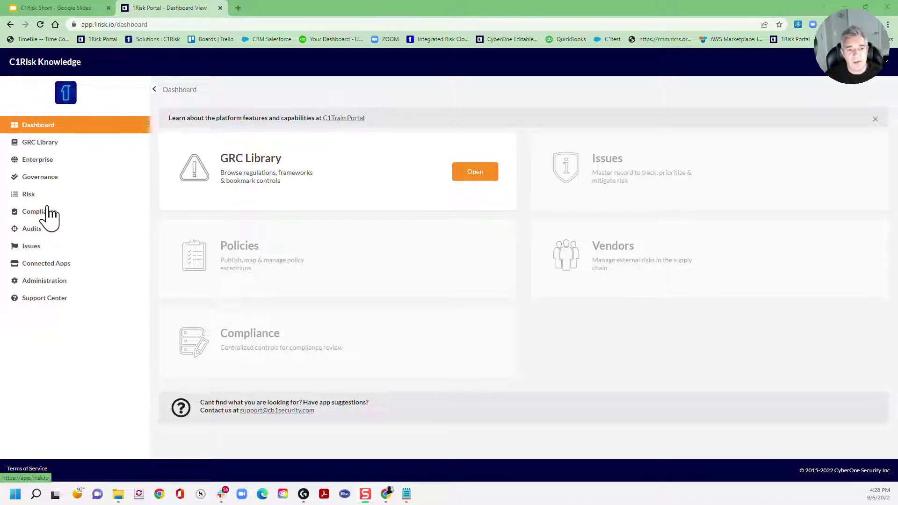
Open risk assessment ASR-001179, the Internal Review for HT Vendor 4, and display its questionnaire answers
left_click(29, 196)
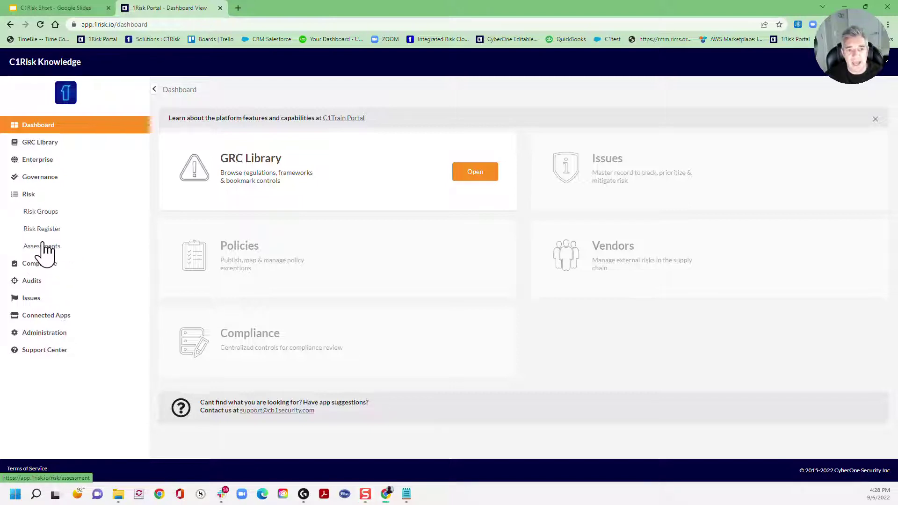
left_click(41, 245)
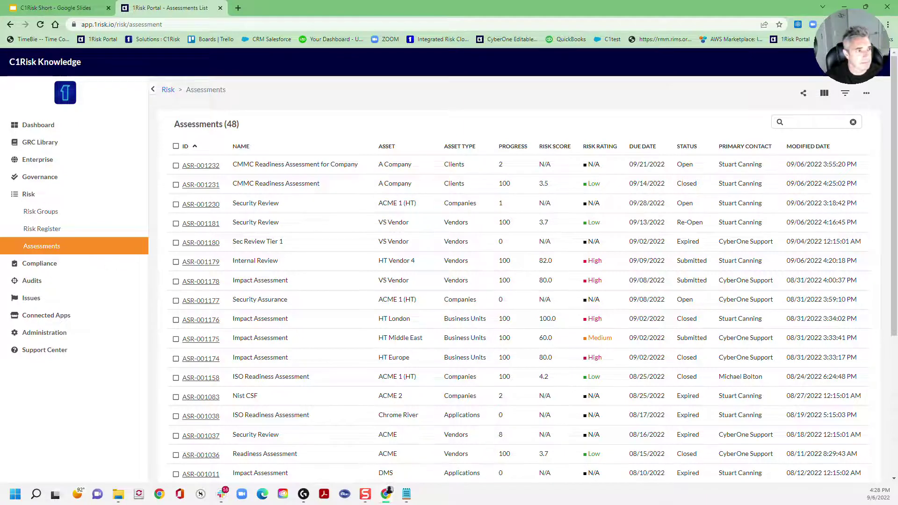
left_click(201, 263)
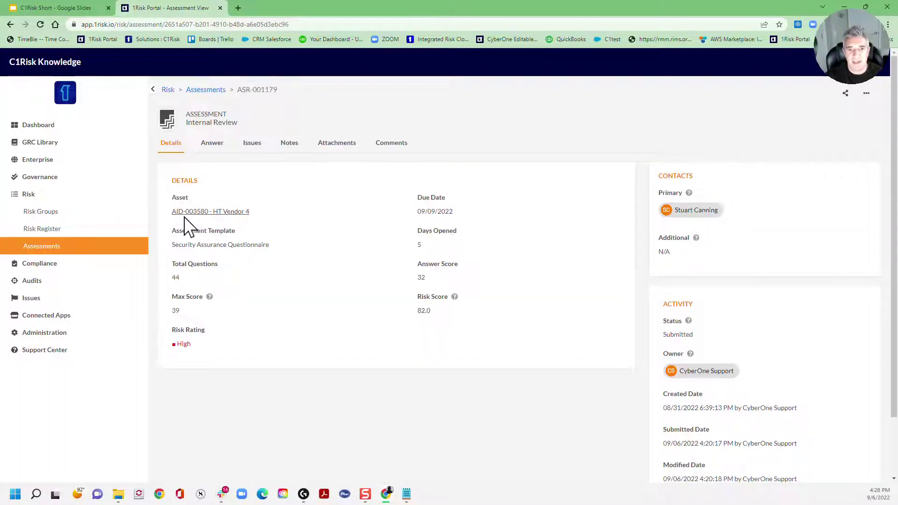
left_click(206, 145)
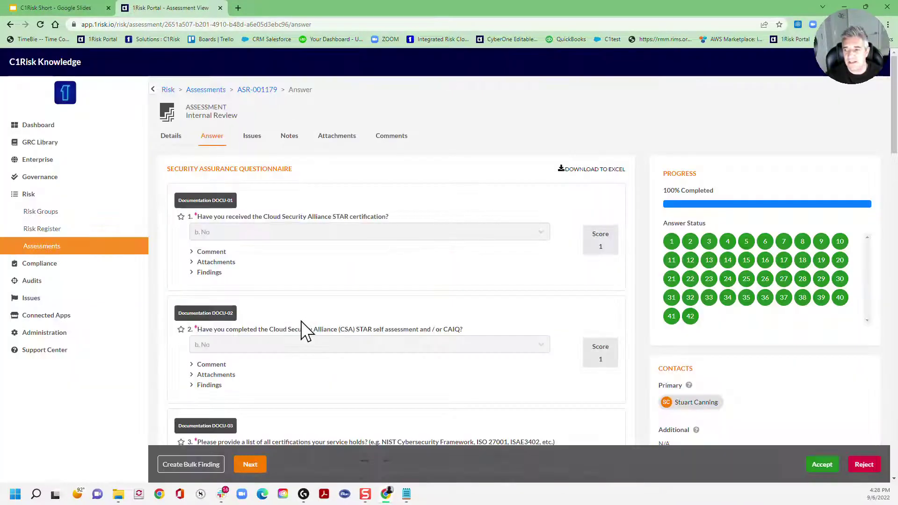
Review the Security Assurance Questionnaire answers and their status, and create bulk findings for the assessment
scroll(738, 255, "down", 1)
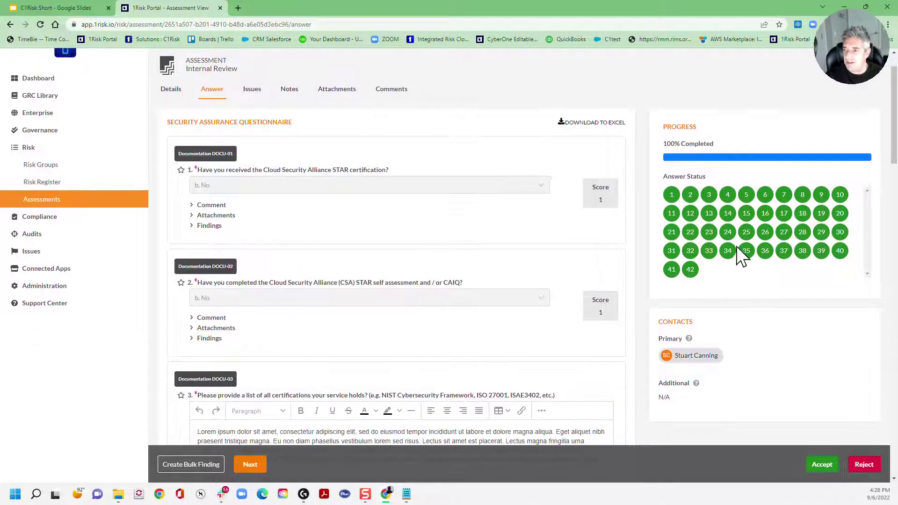
scroll(771, 229, "down", 1)
scroll(770, 229, "up", 2)
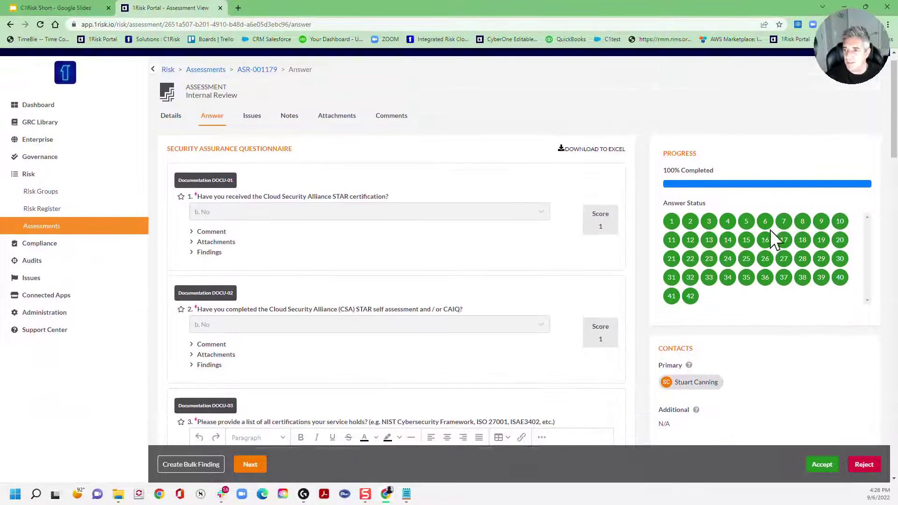
scroll(486, 250, "down", 6)
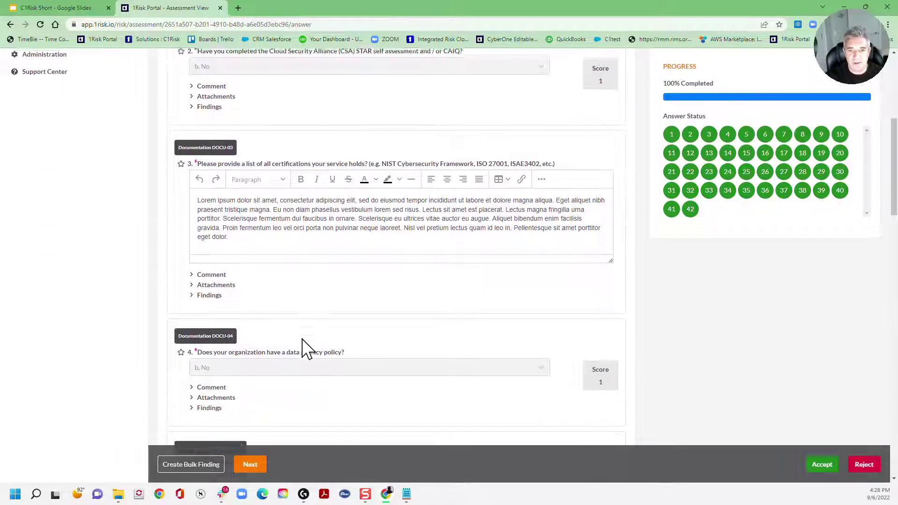
scroll(525, 226, "up", 6)
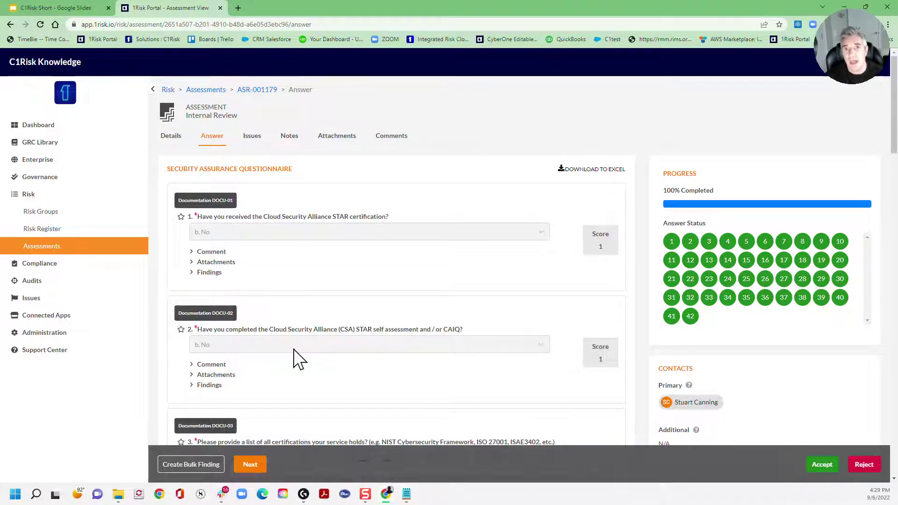
left_click(196, 464)
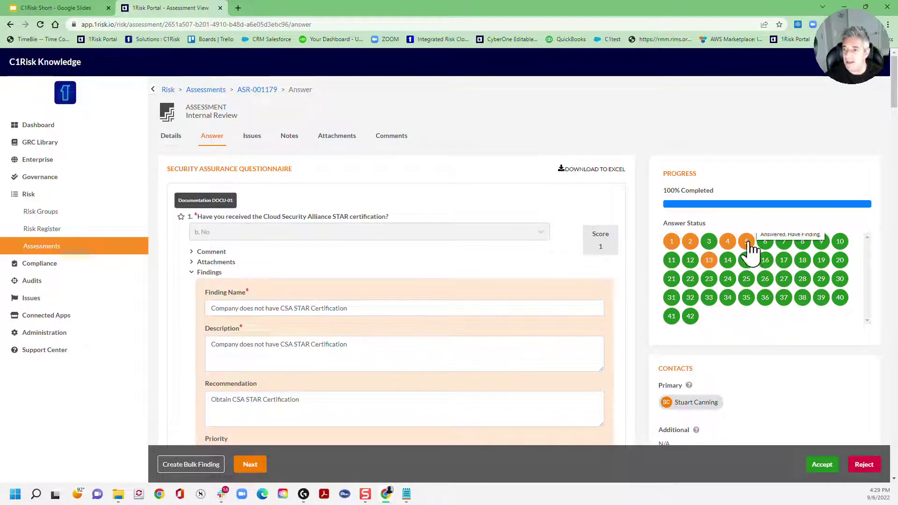
Append "Add" to the description of question 1's CSA STAR certification finding, set its due date to 09/20/2022 and save it
scroll(482, 251, "down", 1)
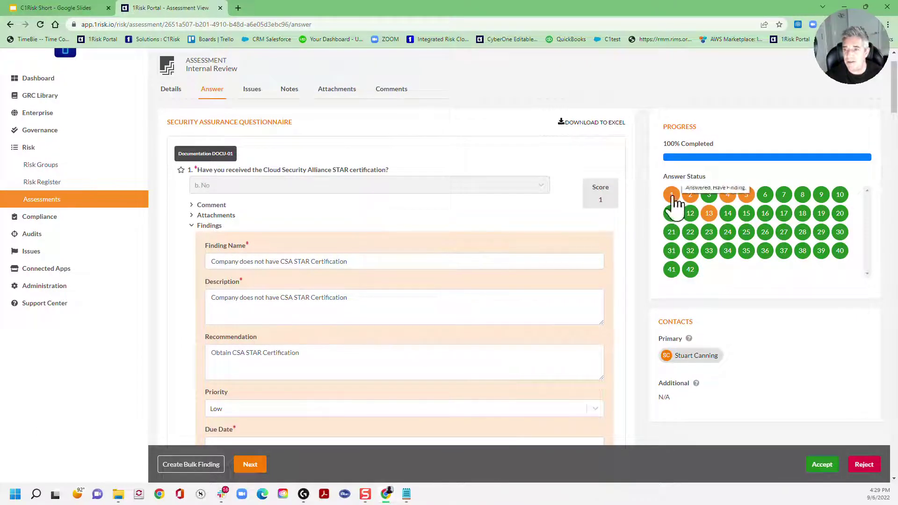
scroll(481, 257, "down", 2)
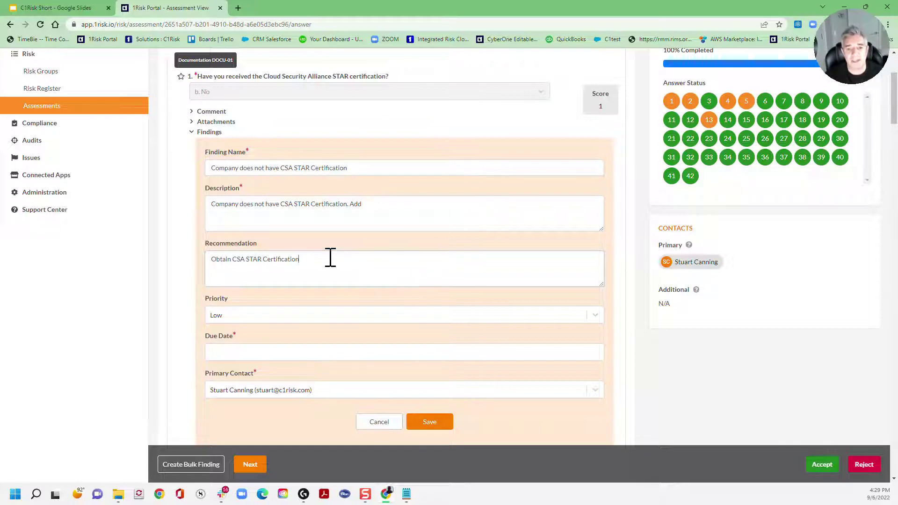
left_click(244, 351)
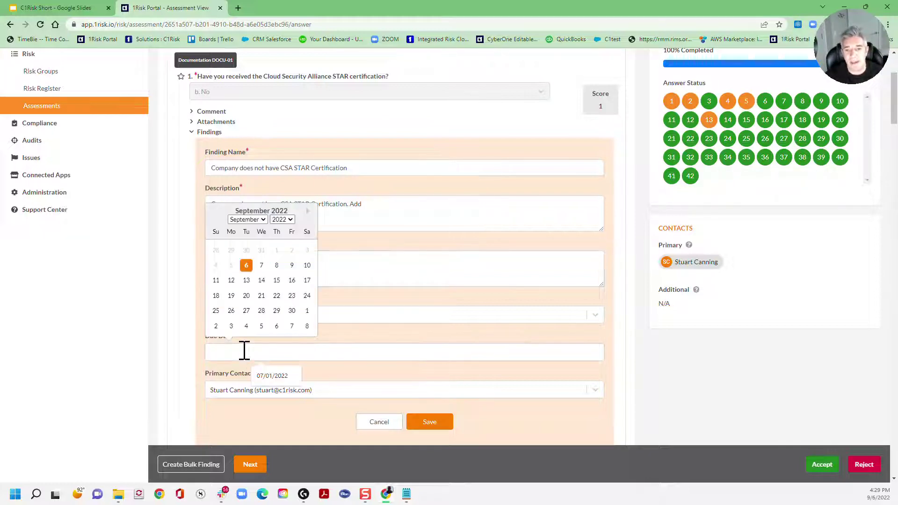
left_click(246, 295)
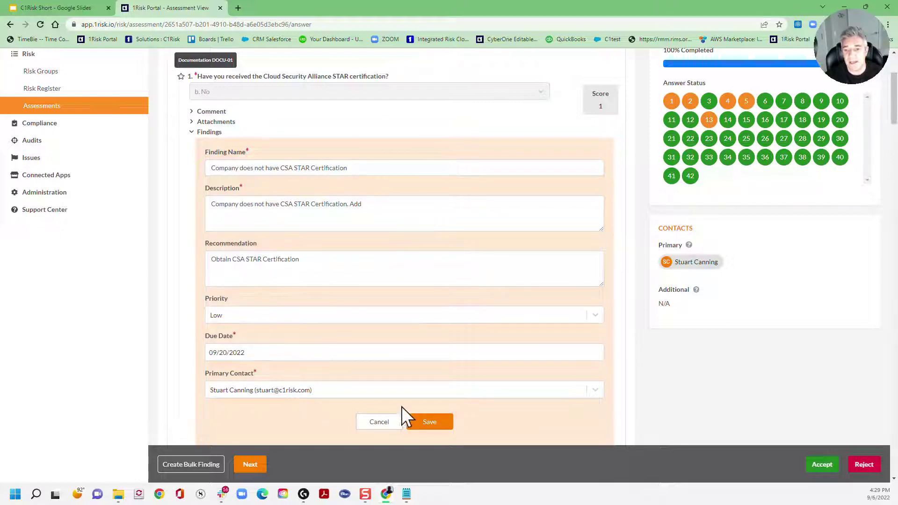
left_click(426, 420)
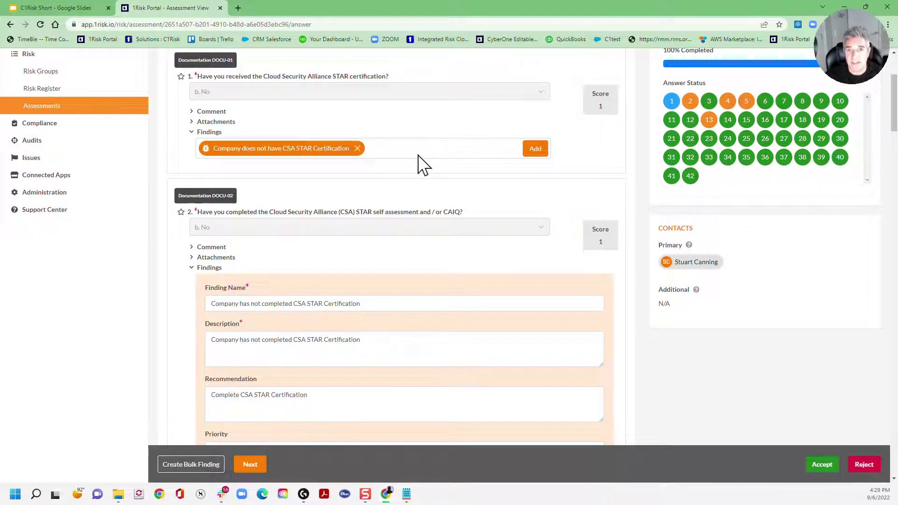
Go to question 2 and save its finding that the company has not completed CSA STAR Certification
left_click(689, 103)
scroll(376, 248, "down", 4)
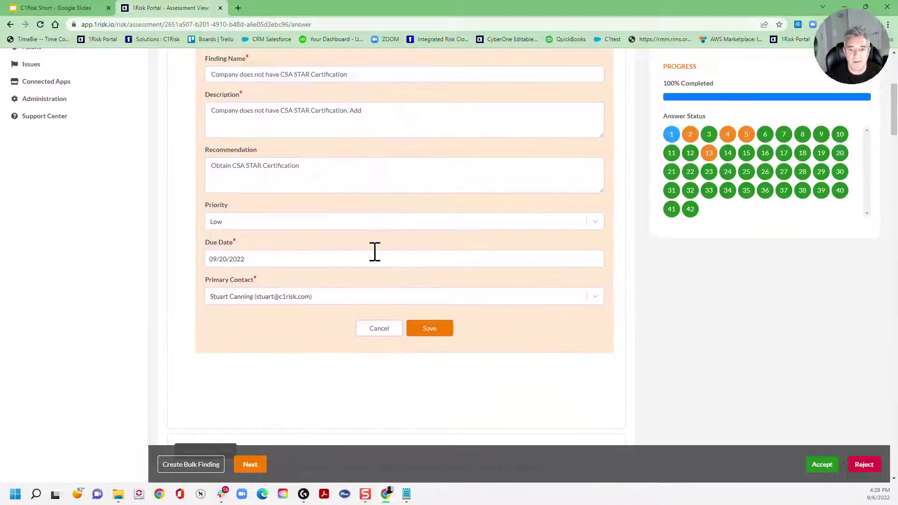
left_click(428, 330)
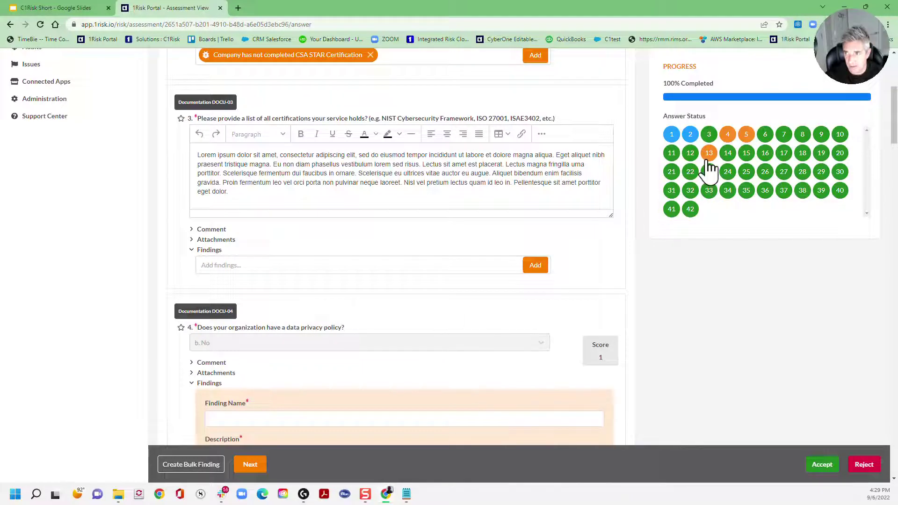
Create bulk findings starting from question 4, and save the data privacy policy finding with due date 09/13/2022
left_click(727, 134)
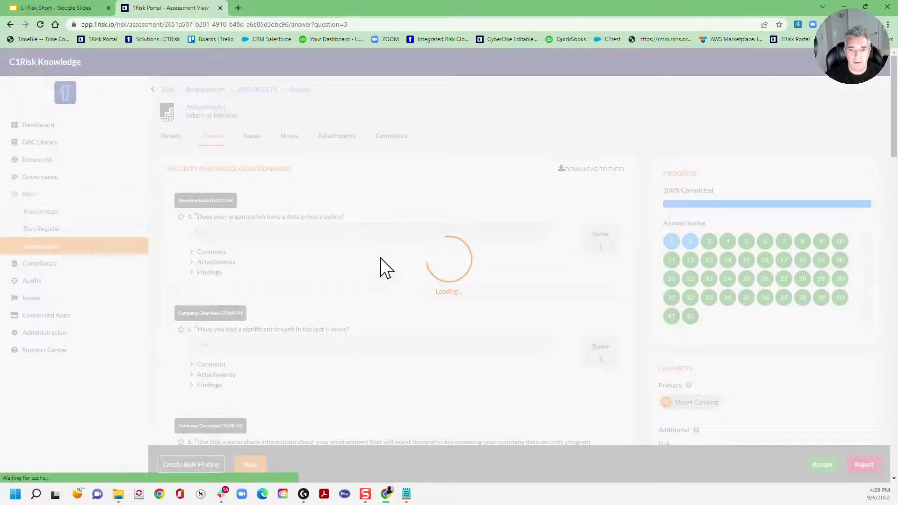
left_click(193, 464)
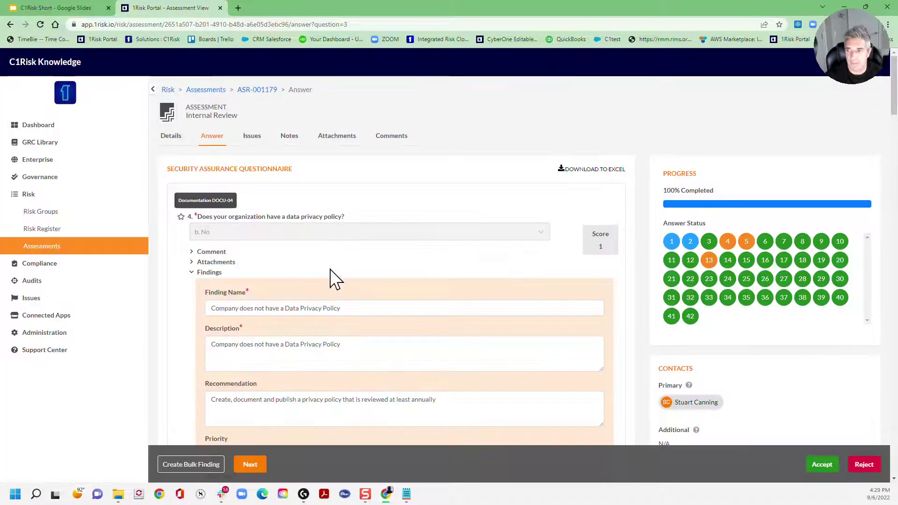
scroll(331, 279, "down", 4)
left_click(265, 301)
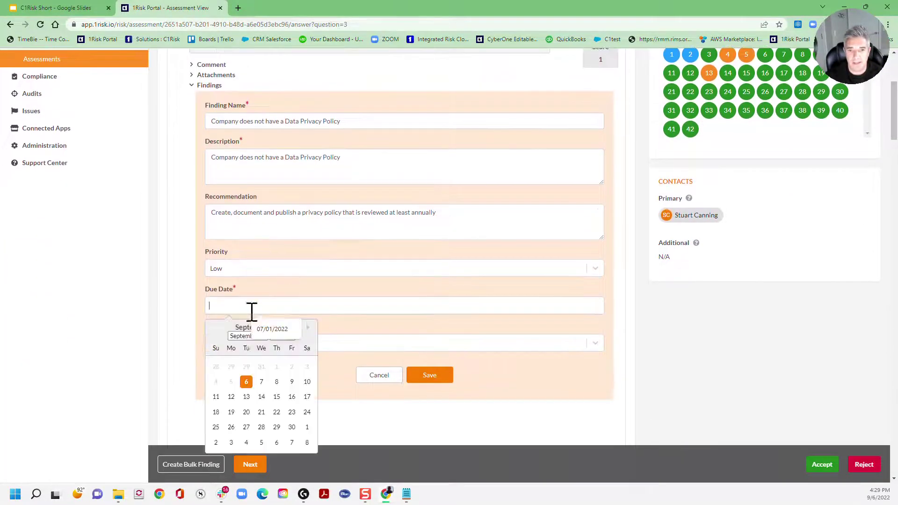
left_click(248, 399)
left_click(447, 375)
scroll(518, 304, "up", 3)
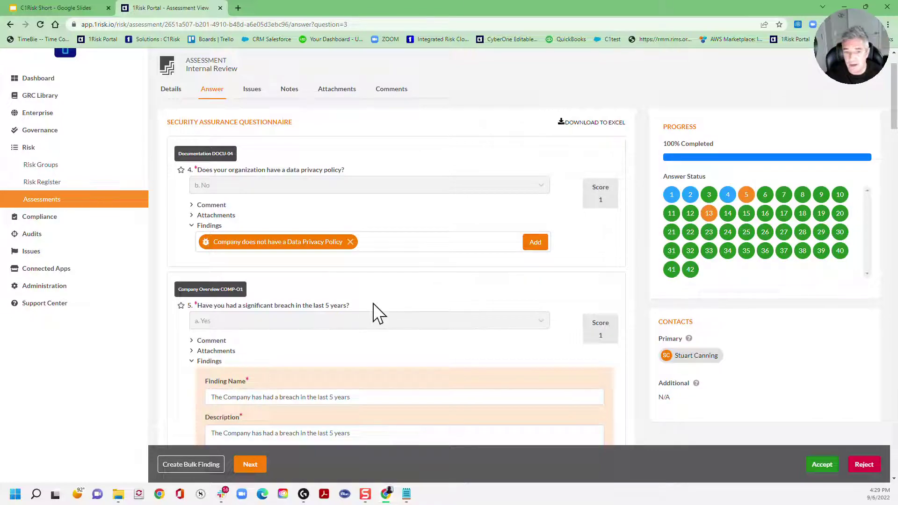
Set the due date of question 5's finding about a breach in the last 5 years to 09/13/2022 and save it
scroll(372, 303, "down", 9)
scroll(346, 344, "down", 6)
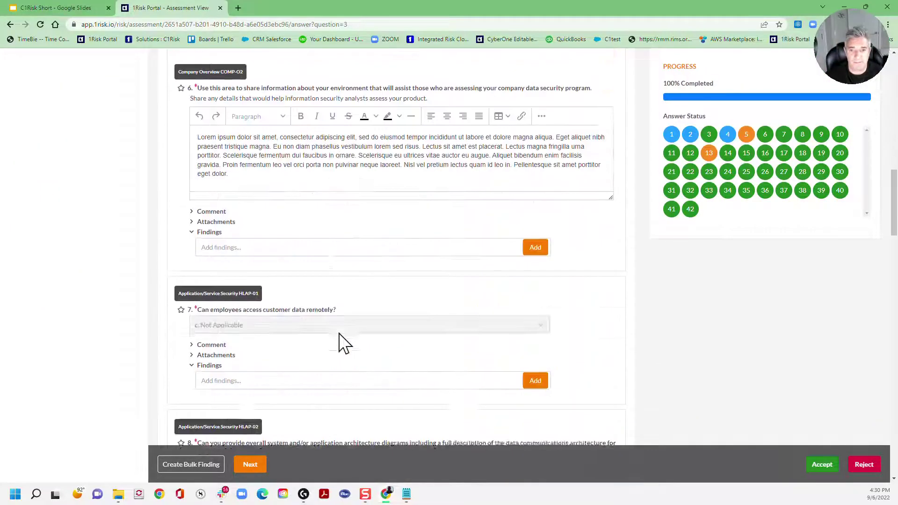
scroll(341, 346, "up", 7)
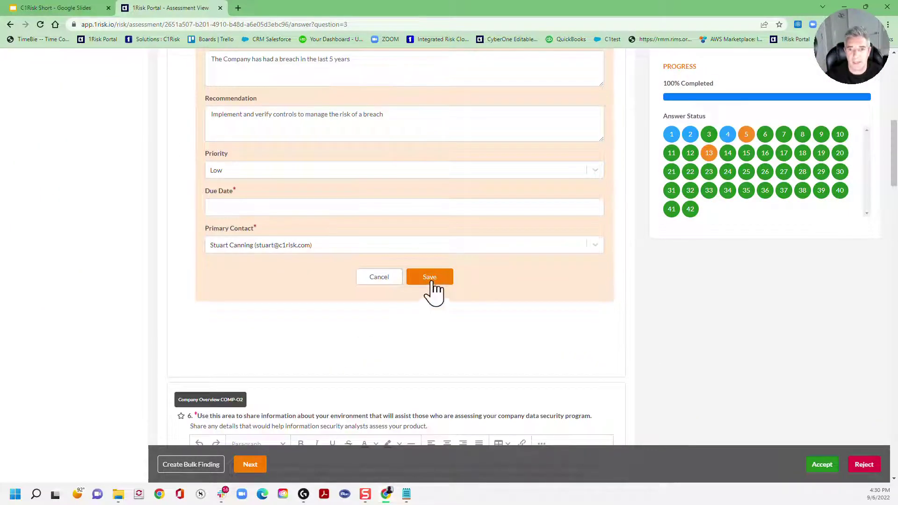
left_click(427, 277)
left_click(291, 212)
scroll(318, 422, "up", 4)
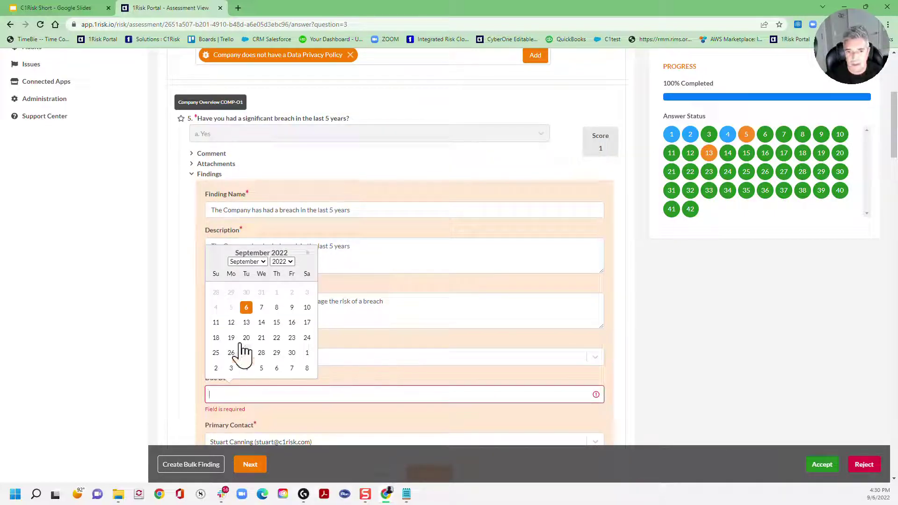
left_click(246, 322)
scroll(327, 332, "down", 3)
left_click(424, 324)
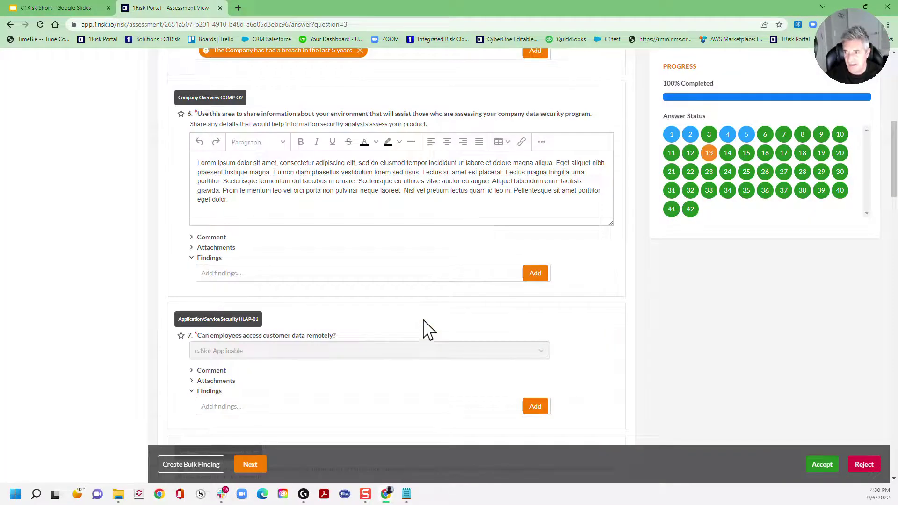
Create bulk findings starting from question 13, and save the audit logs finding with Low priority and due date 09/13/2022
left_click(708, 155)
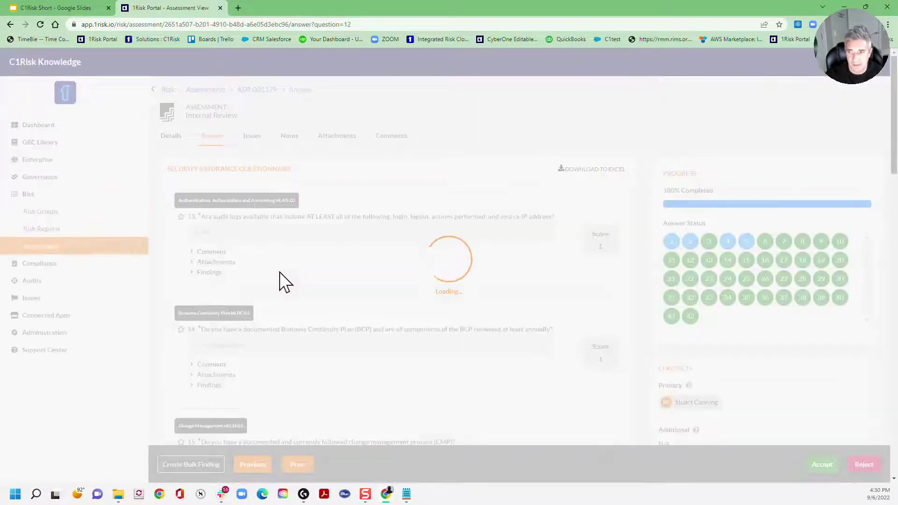
scroll(280, 280, "down", 4)
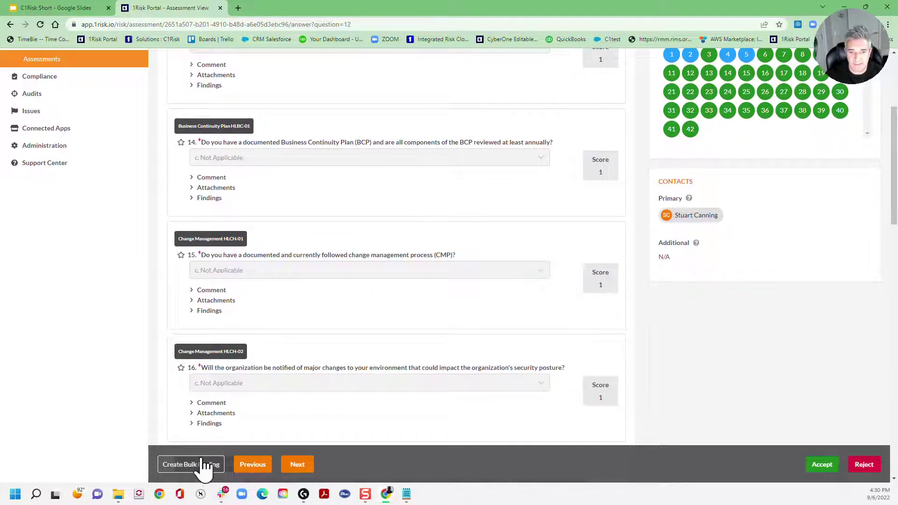
left_click(204, 463)
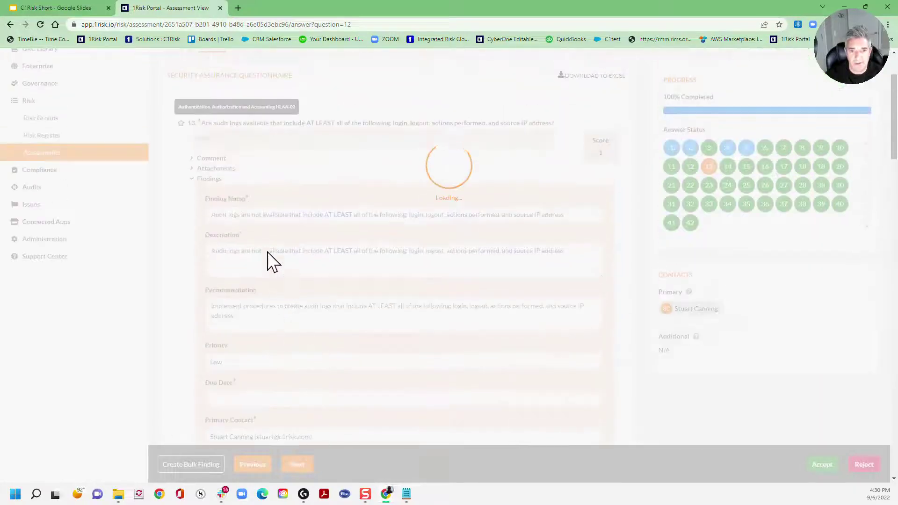
scroll(279, 249, "down", 3)
left_click(247, 222)
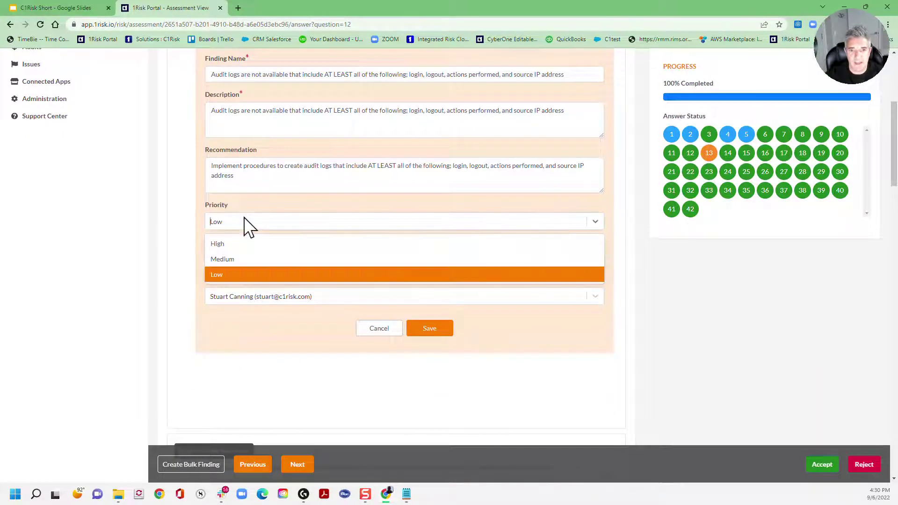
left_click(244, 217)
left_click(232, 257)
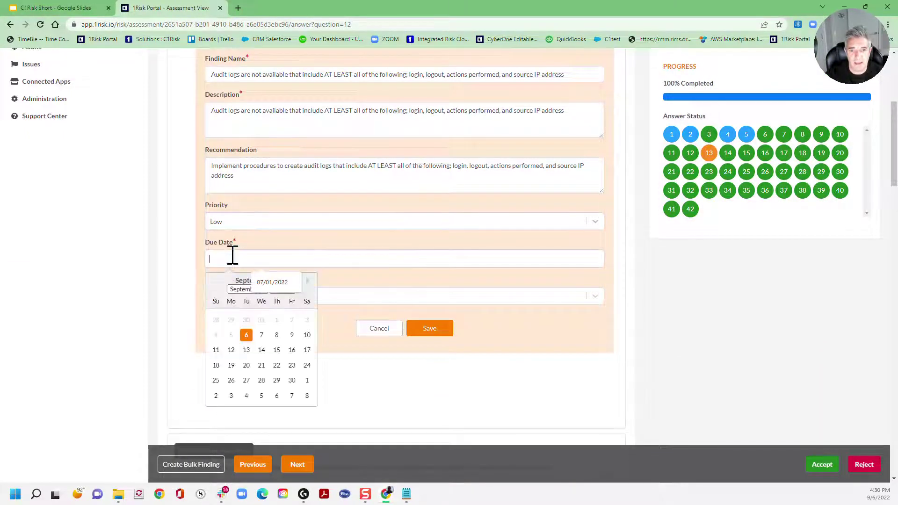
left_click(242, 349)
left_click(423, 331)
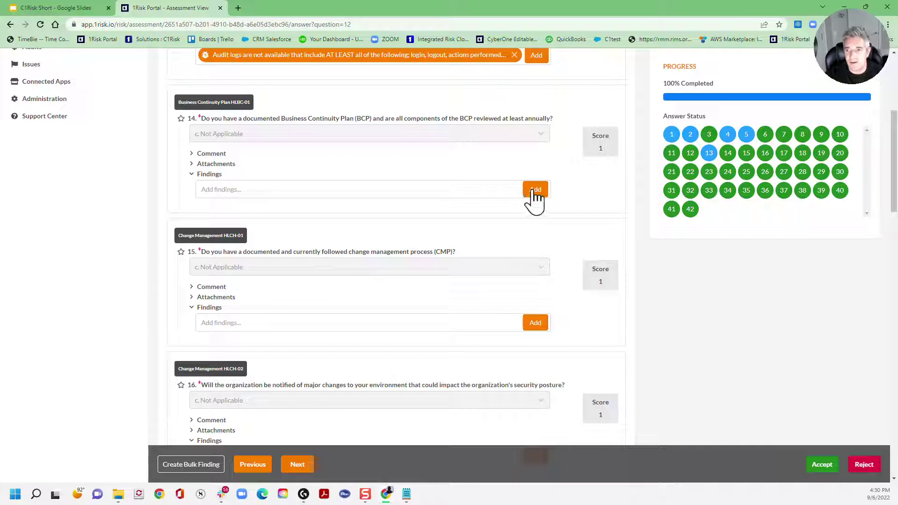
Examine the blank form for manually adding a finding to question 14, and close it without saving
scroll(380, 206, "up", 3)
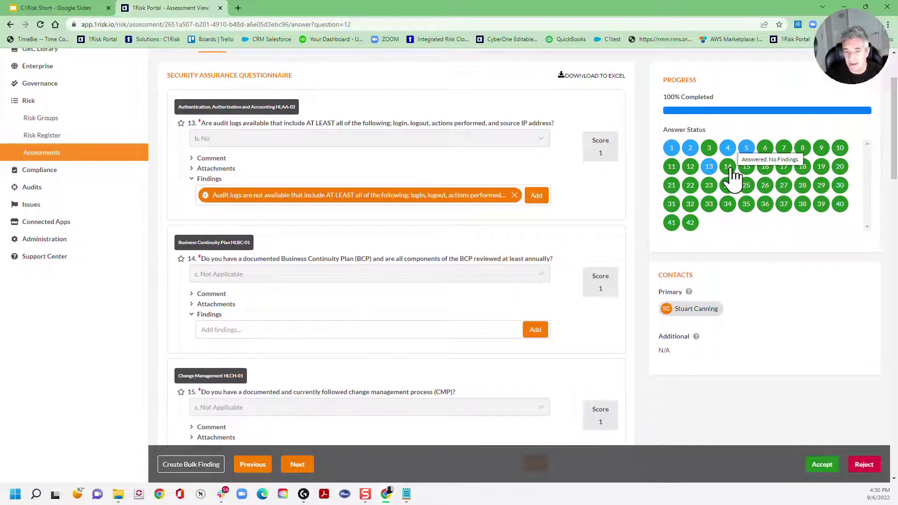
scroll(294, 285, "down", 1)
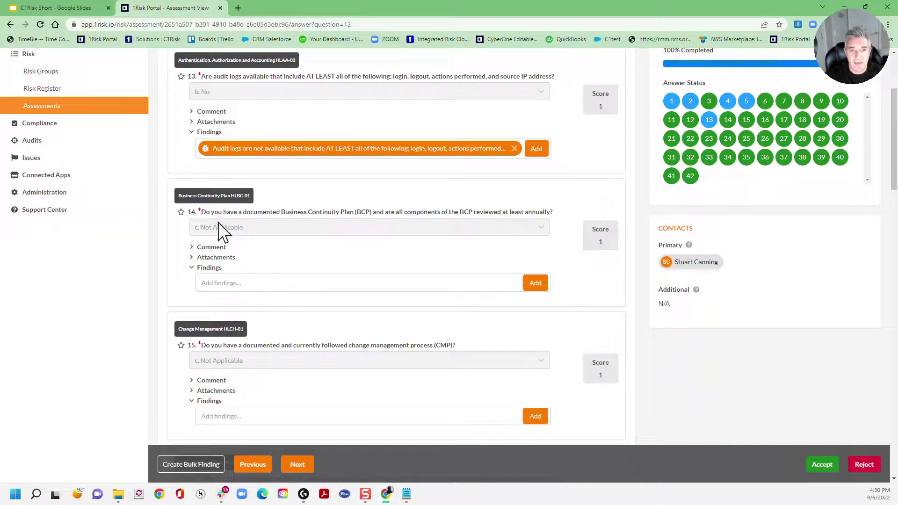
left_click(534, 285)
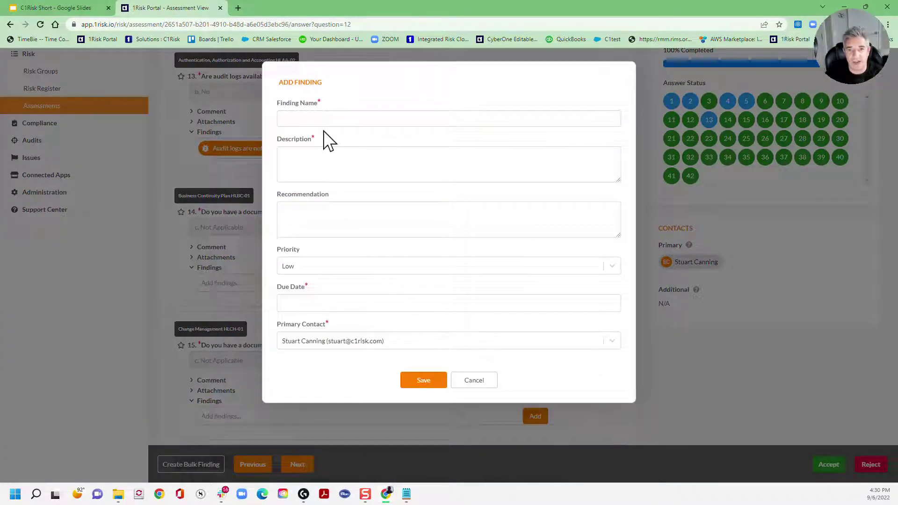
left_click(477, 384)
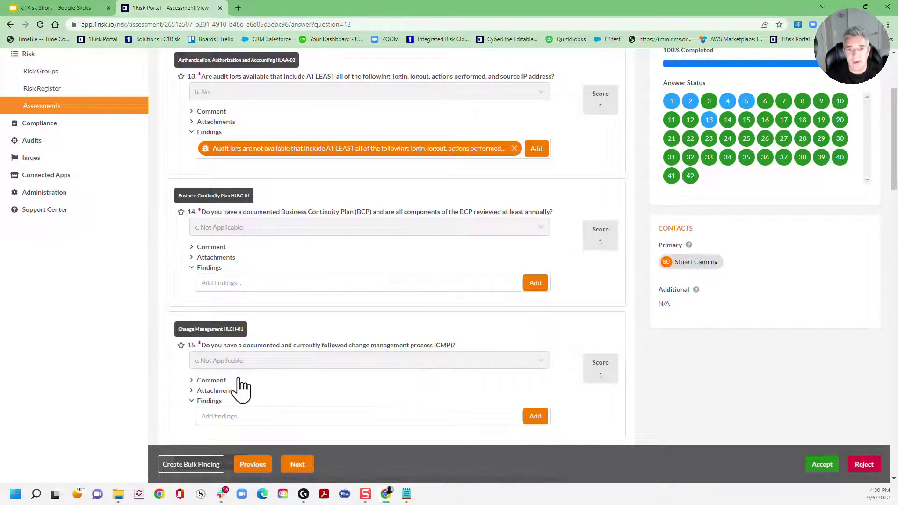
scroll(383, 309, "up", 1)
scroll(382, 310, "down", 3)
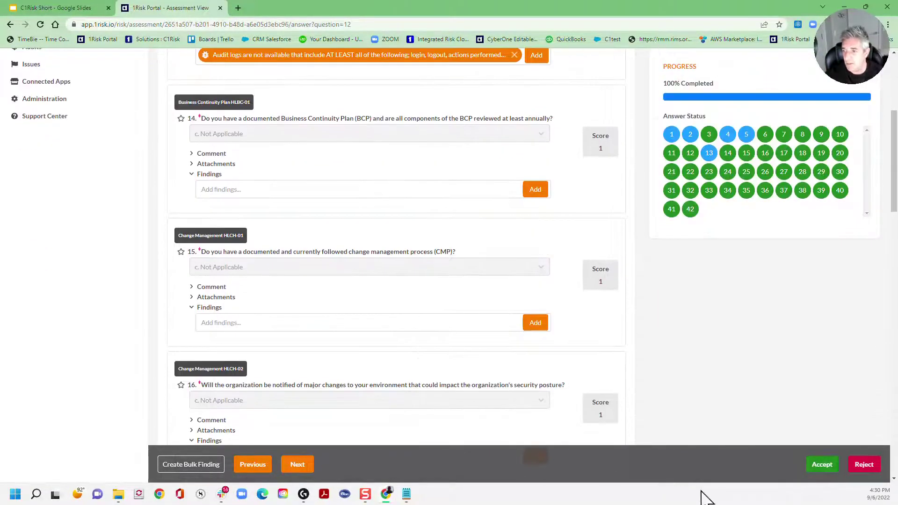
Accept the reviewed vendor assessment and open its details
left_click(822, 465)
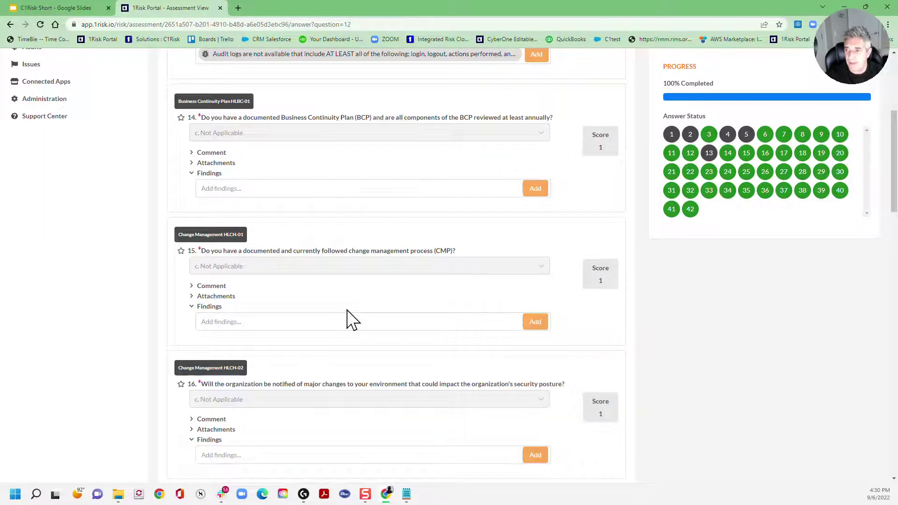
scroll(346, 321, "up", 5)
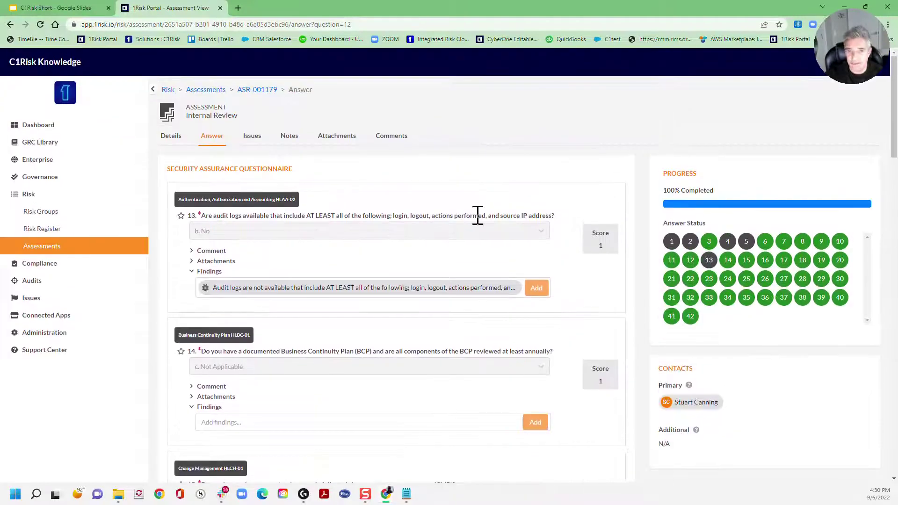
left_click(171, 136)
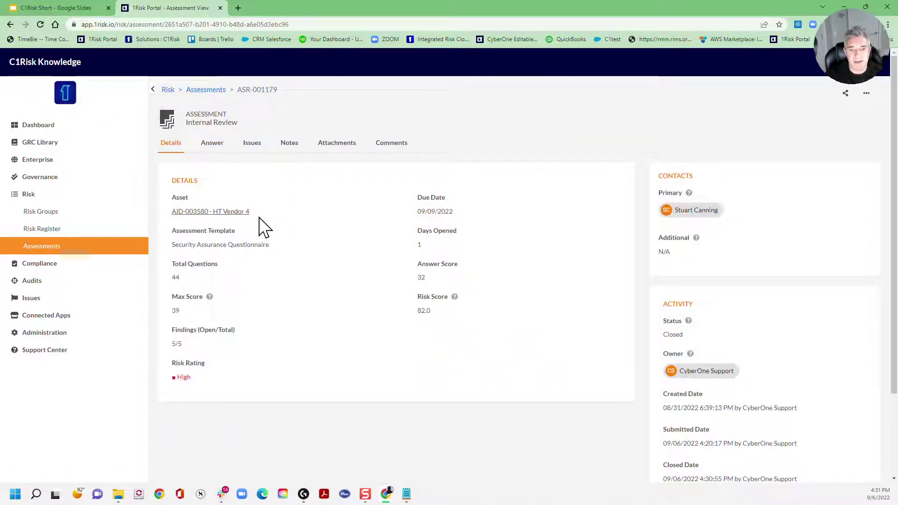
Examine the findings count, answer score and risk score in the assessment's details
left_click_drag(183, 348, 171, 349)
left_click(173, 355)
left_click_drag(430, 279, 413, 280)
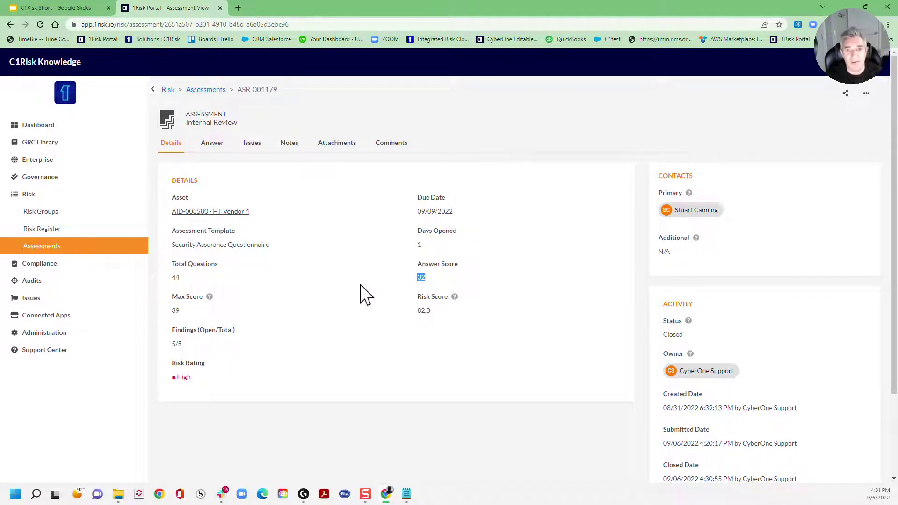
left_click_drag(440, 312, 410, 313)
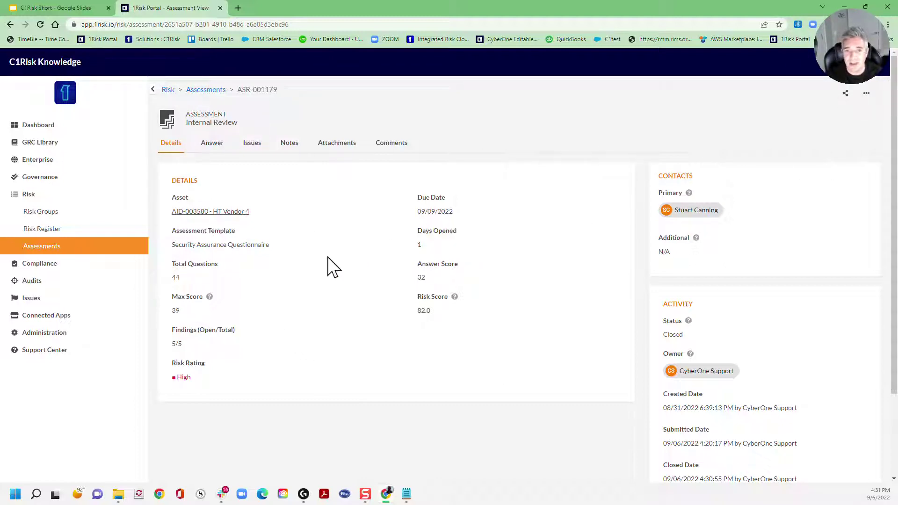
List the assessment's issues and open the audit logs finding in a separate browser tab
left_click(253, 143)
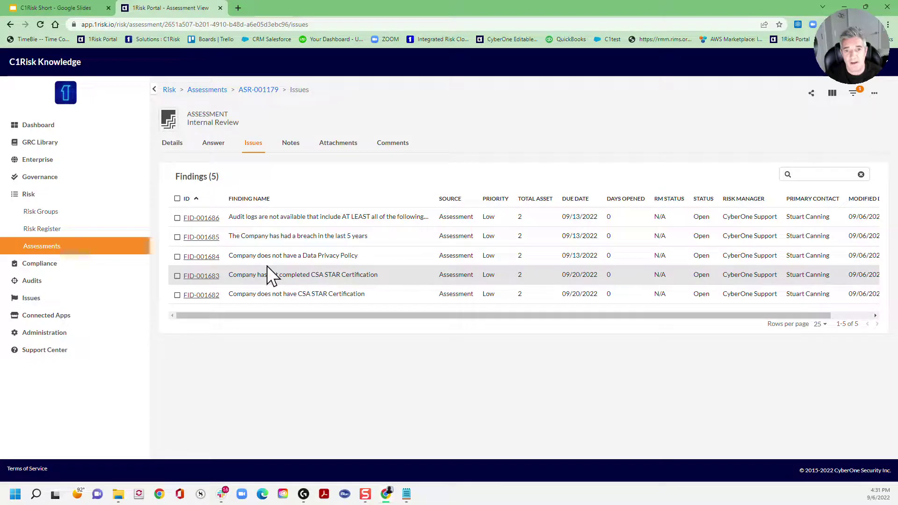
left_click(206, 223, "ctrl")
left_click(262, 10)
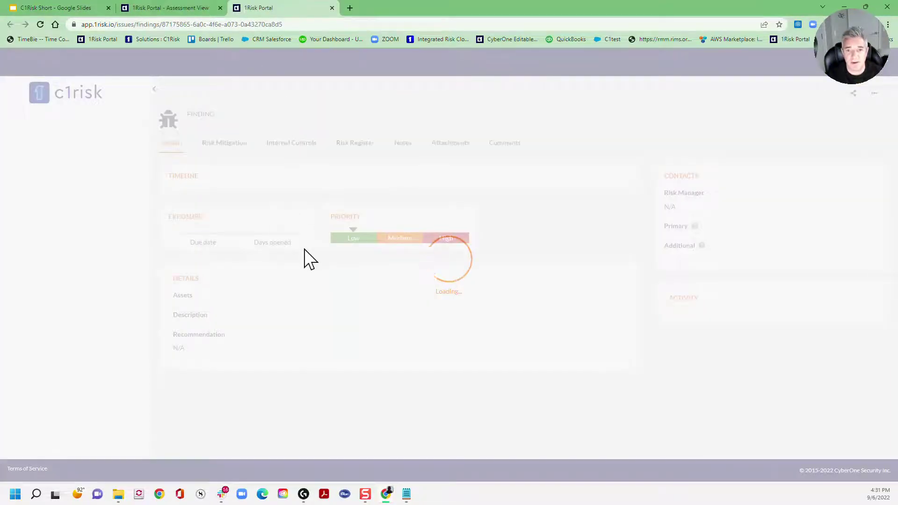
Examine the blank risk mitigation form for the audit logs finding, cancel it without saving, and return to the finding's details
scroll(307, 271, "down", 3)
left_click(402, 379)
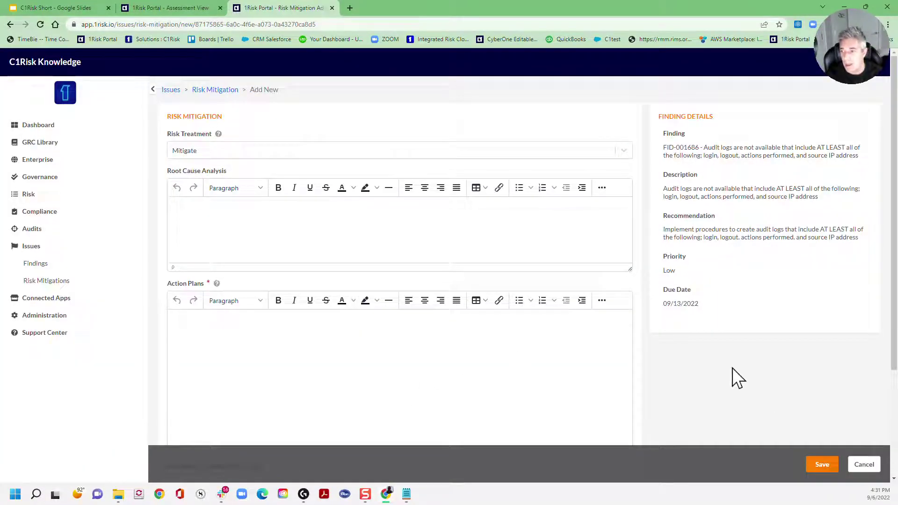
left_click(863, 464)
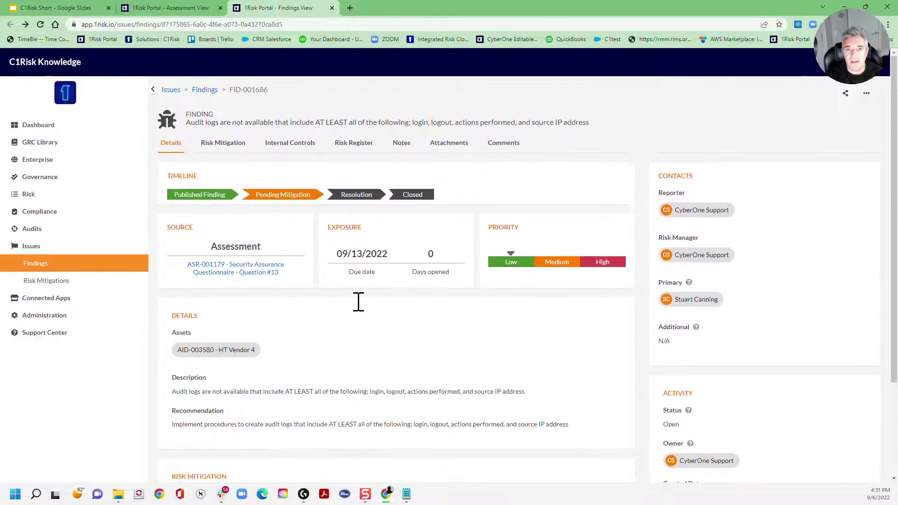
left_click(175, 145)
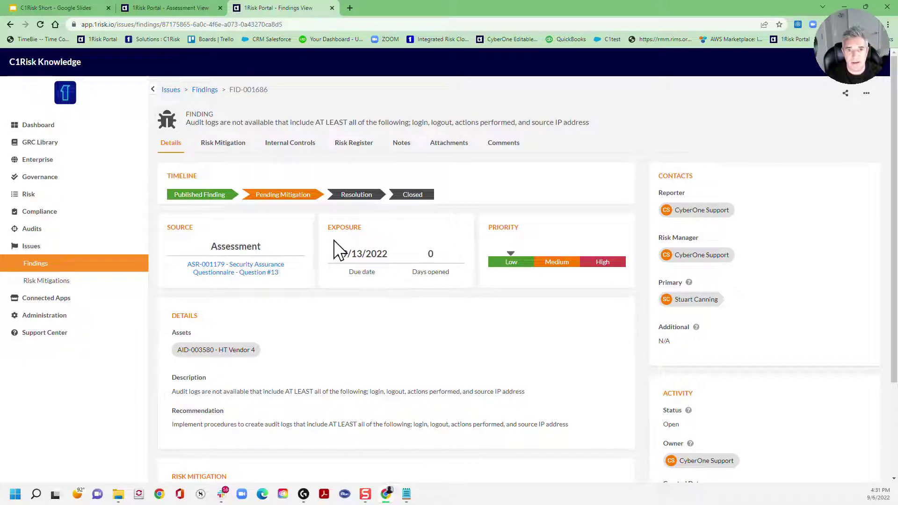
Open the source assessment from the audit logs finding and export the assessment to PDF from its details
left_click(233, 270)
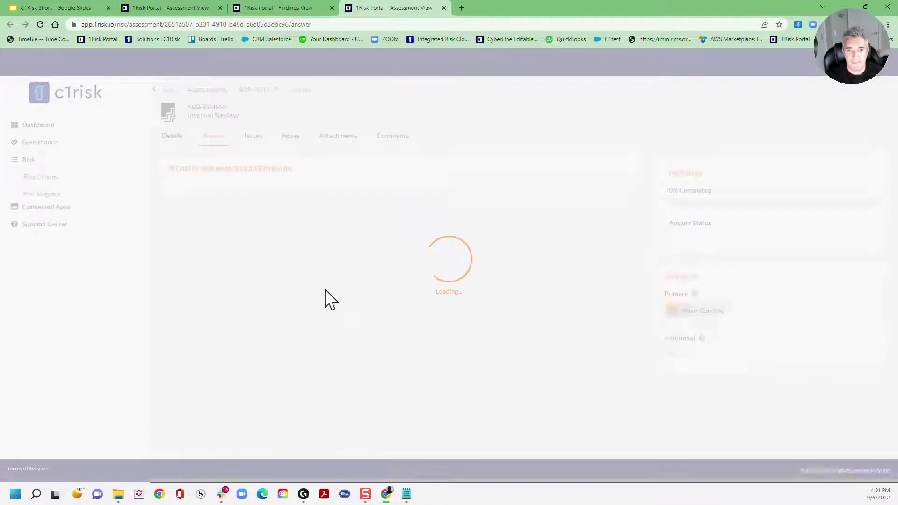
left_click(172, 144)
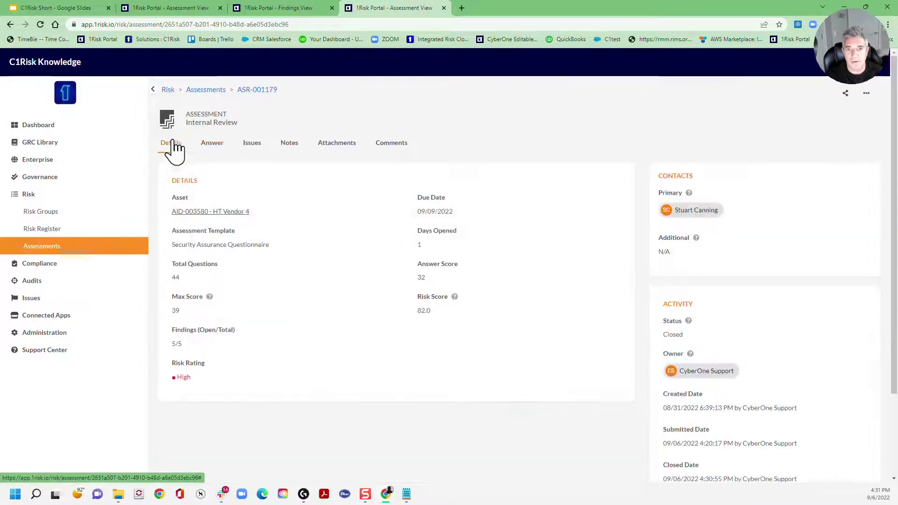
left_click(865, 93)
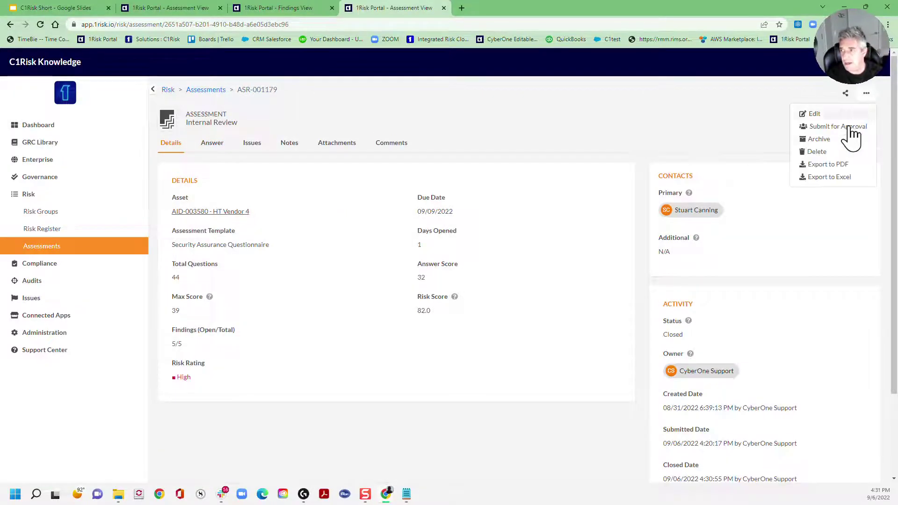
left_click(835, 166)
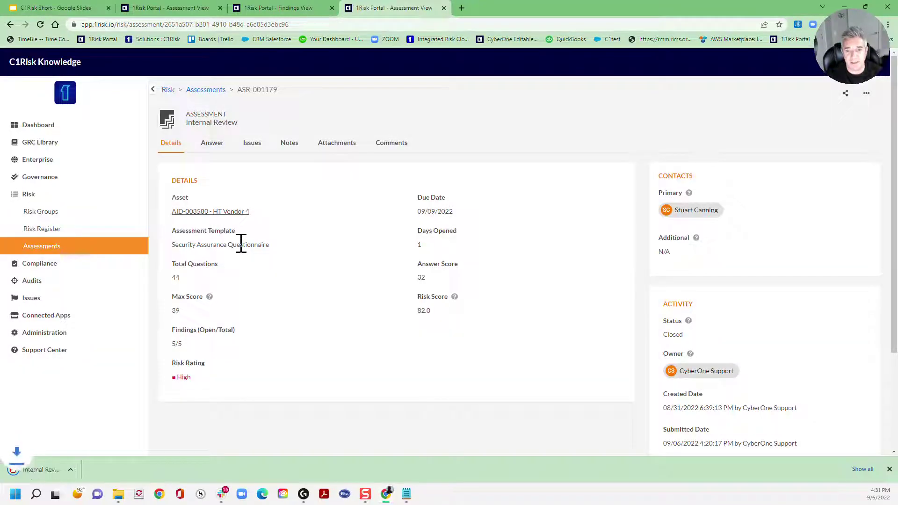
Open the exported Internal Review PDF and examine its table of contents, assessment summary, issue details and questionnaire answers
left_click(33, 472)
scroll(304, 267, "down", 10)
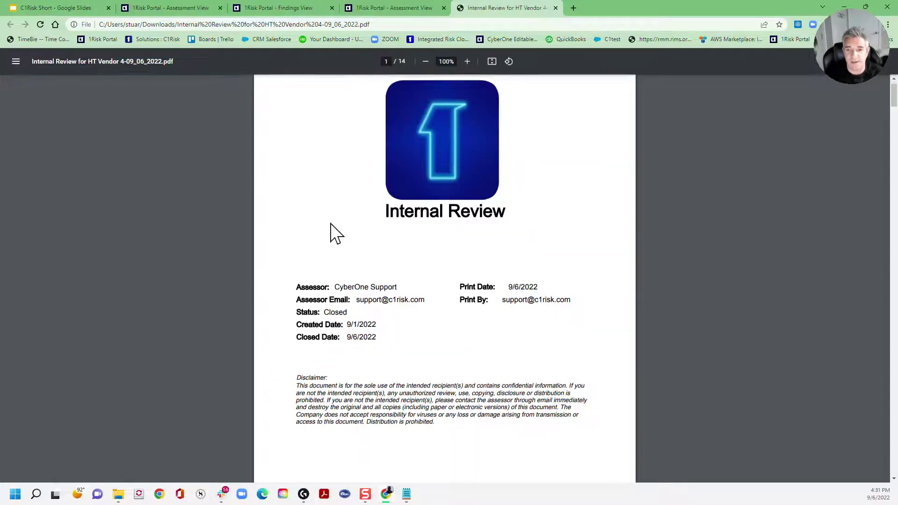
scroll(332, 227, "up", 2)
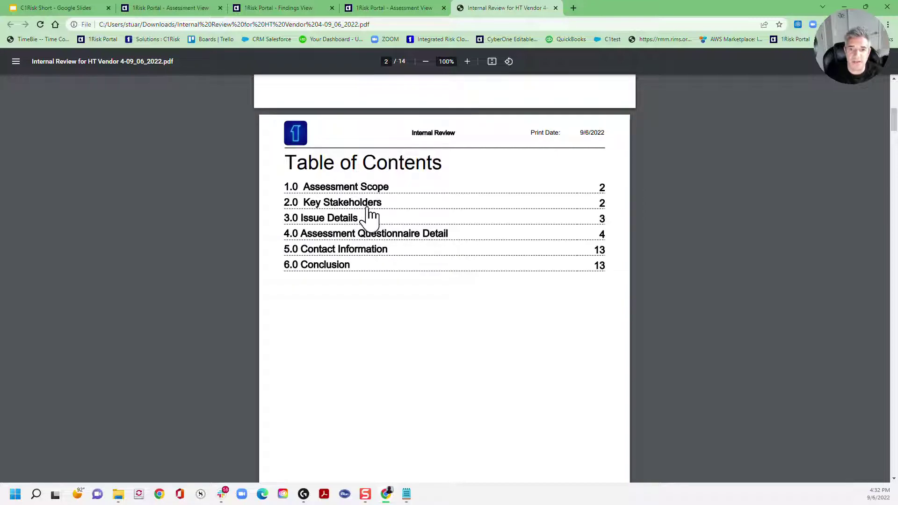
scroll(360, 243, "down", 10)
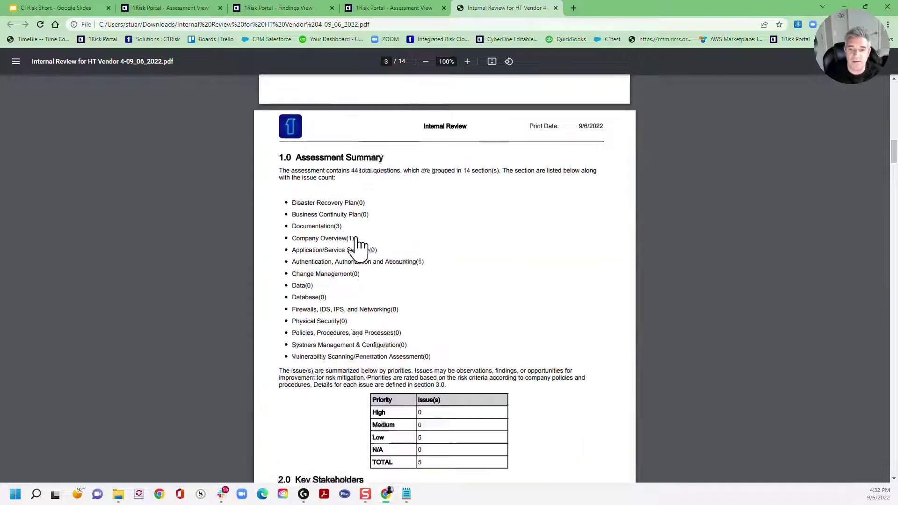
scroll(360, 244, "down", 5)
scroll(424, 227, "down", 19)
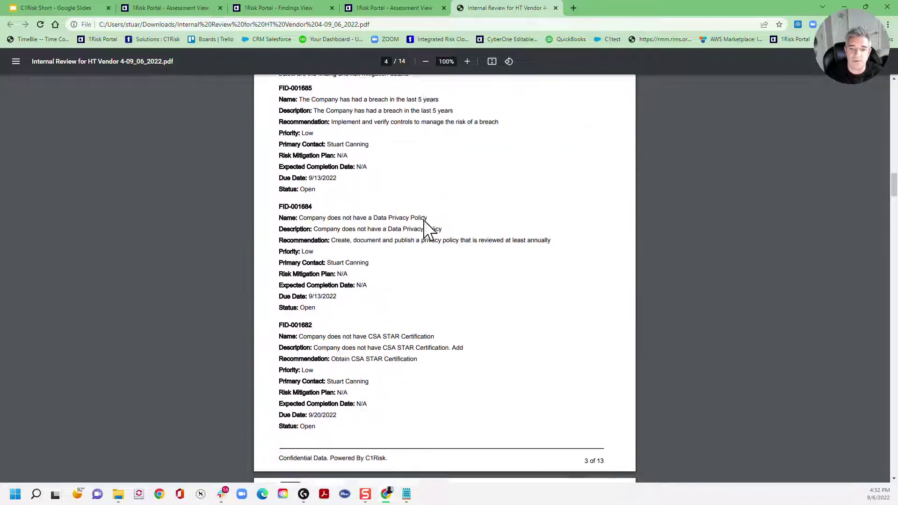
scroll(424, 226, "down", 20)
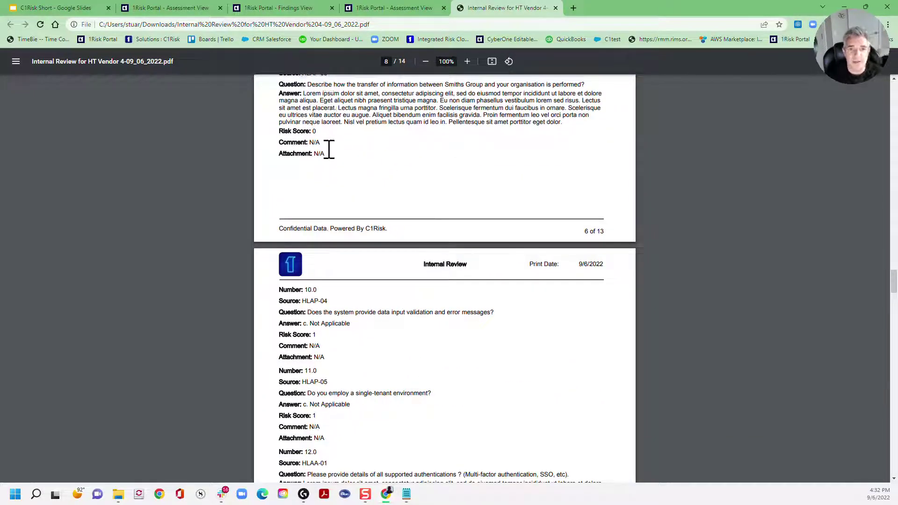
scroll(330, 149, "up", 20)
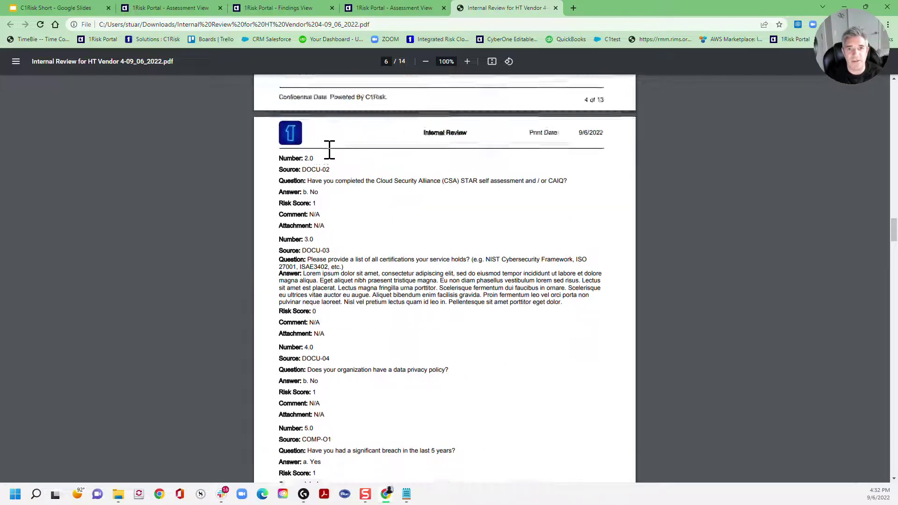